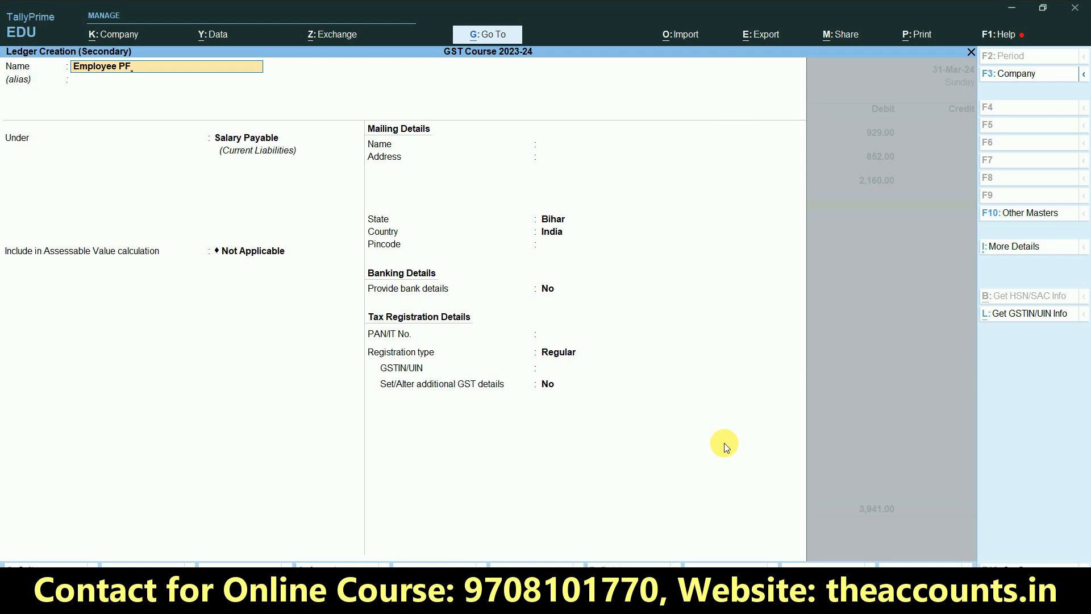
Place the Employee PF ledger under Current Liabilities, not applicable for assessable value, and save it into the journal voucher
{"action": "key", "text": "Return"}
{"action": "key", "text": "Return"}
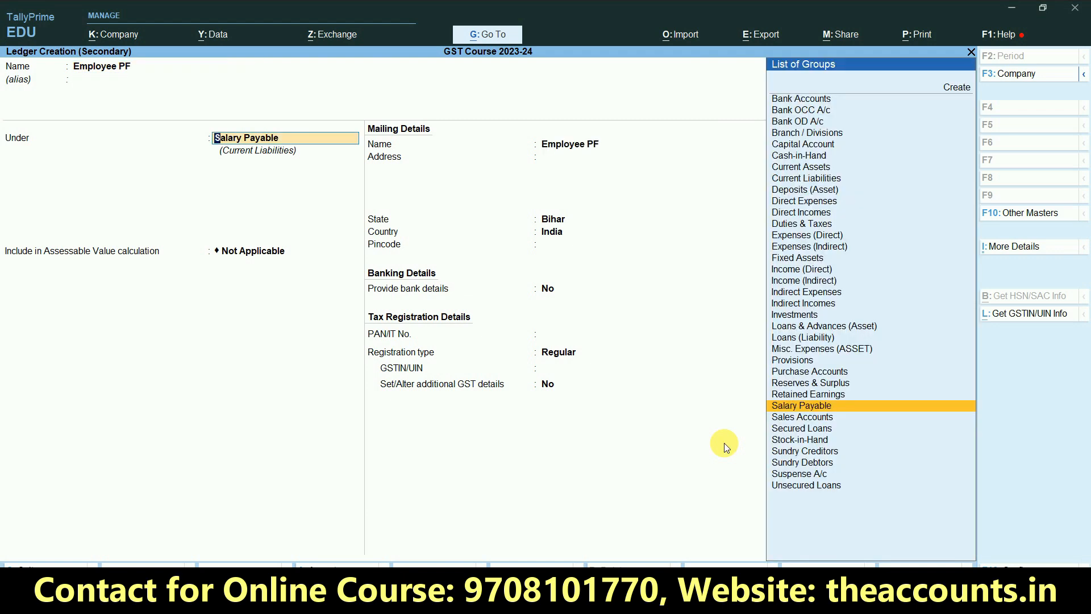
{"action": "type", "text": "Du"}
{"action": "key", "text": "BackSpace"}
{"action": "key", "text": "BackSpace"}
{"action": "type", "text": "Cur"}
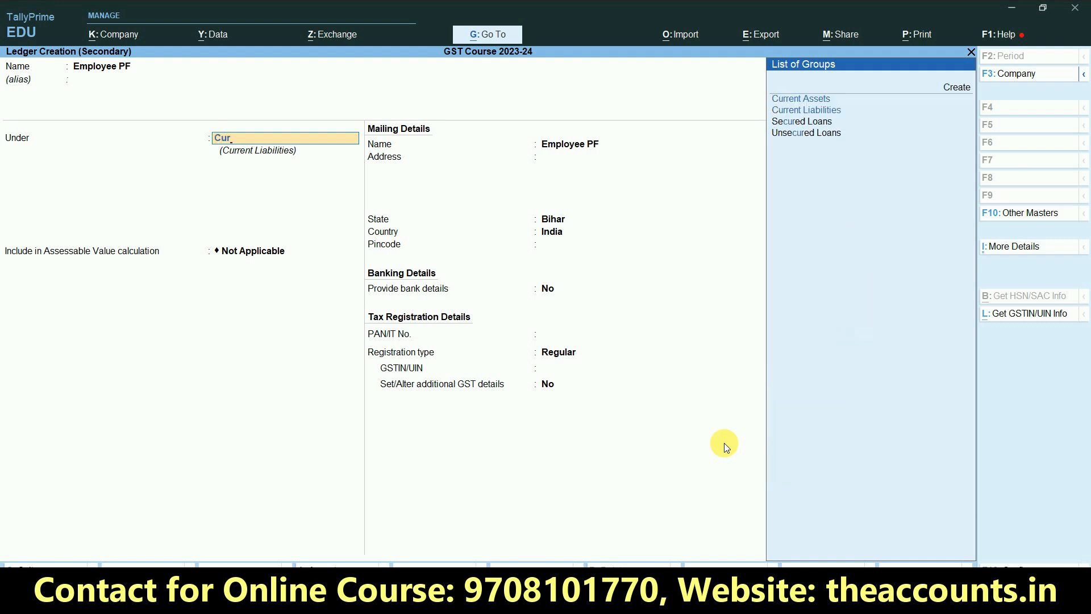
{"action": "key", "text": "Return"}
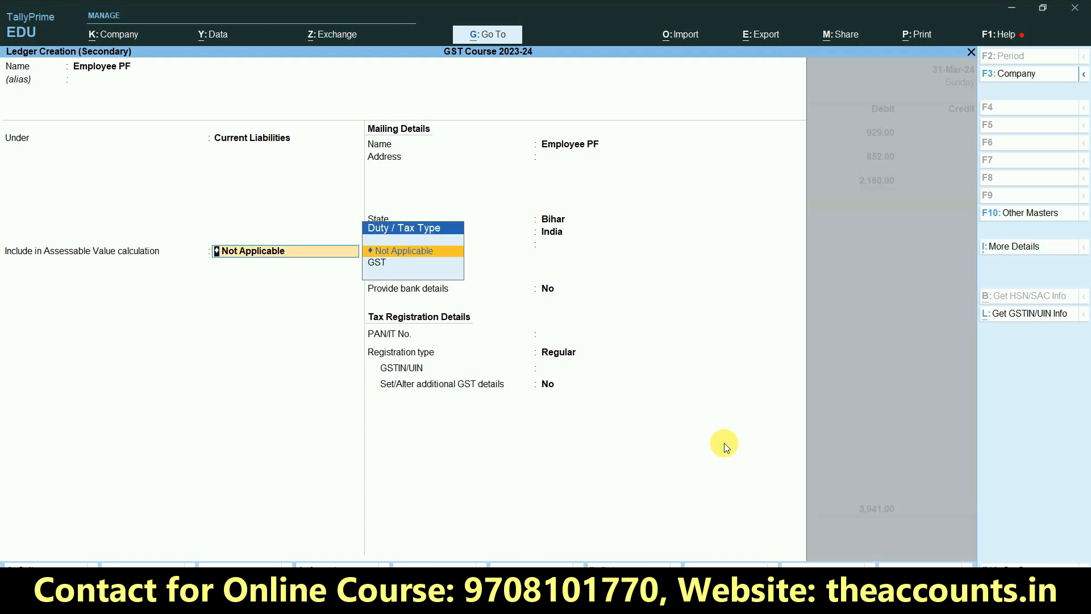
{"action": "key", "text": "Return"}
{"action": "key", "text": "ctrl+a"}
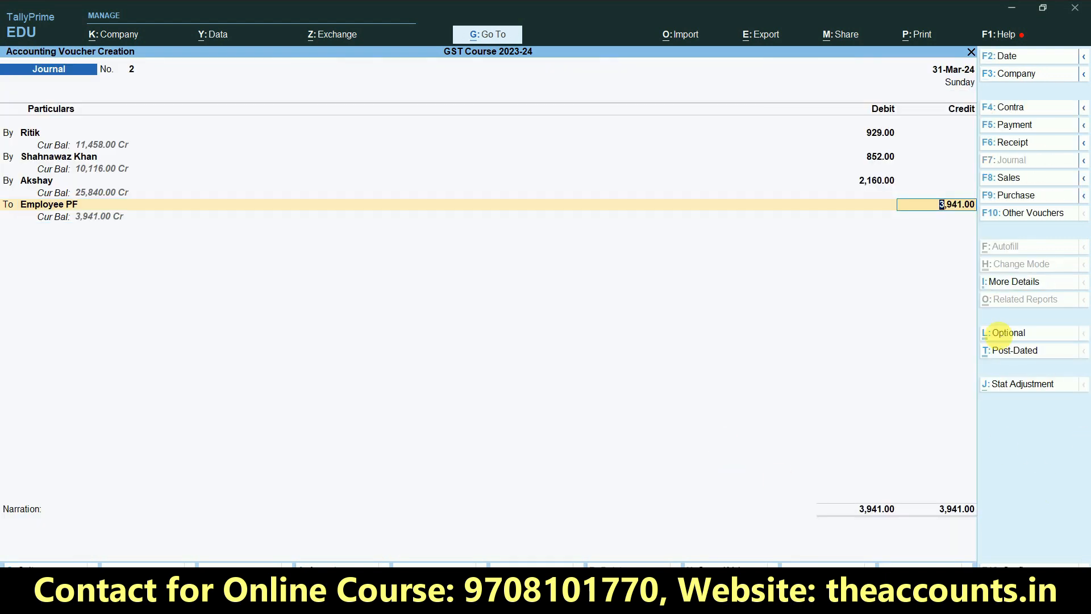
Check the PF grand total in the Excel salary sheet, and save the TallyPrime journal with the narration "PF Deducted for mar-2024"
{"action": "key", "text": "alt+Tab"}
{"action": "left_click", "coordinate": [733, 507]}
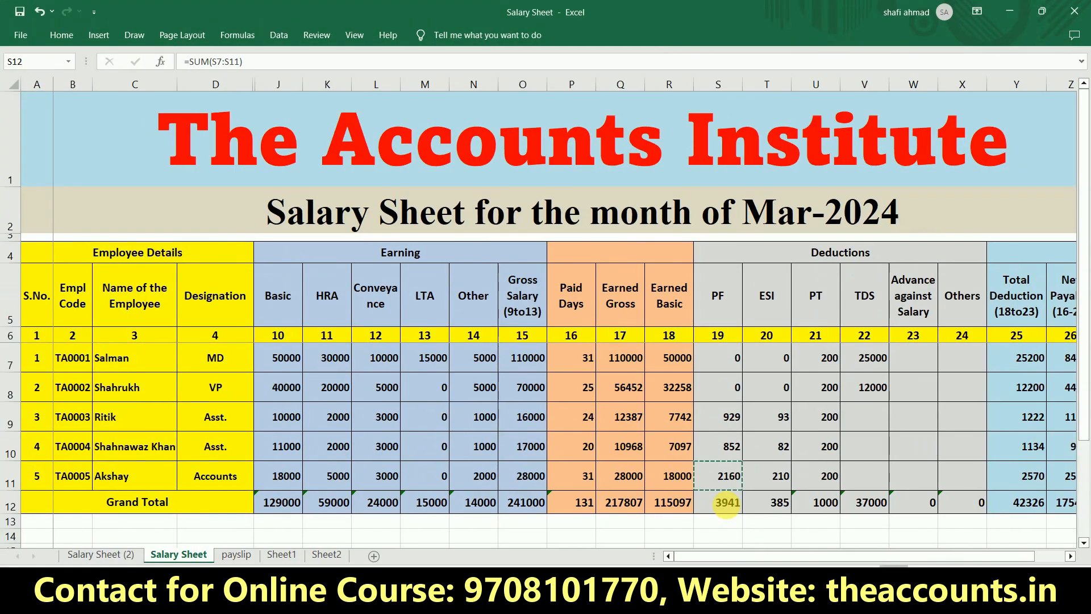
{"action": "key", "text": "alt+Tab"}
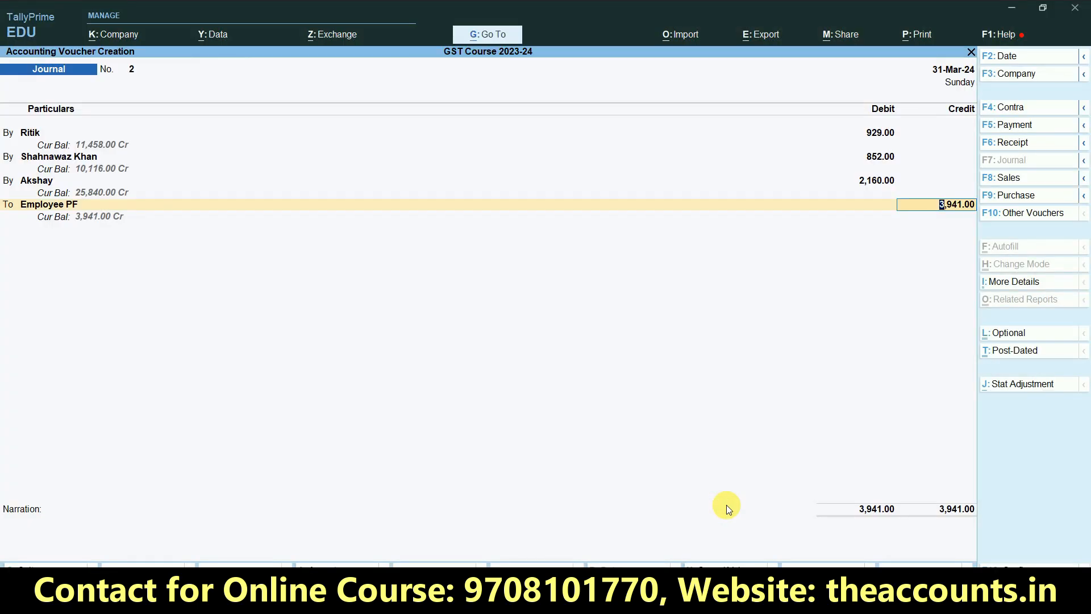
{"action": "key", "text": "Return"}
{"action": "type", "text": "PF DUEDU"}
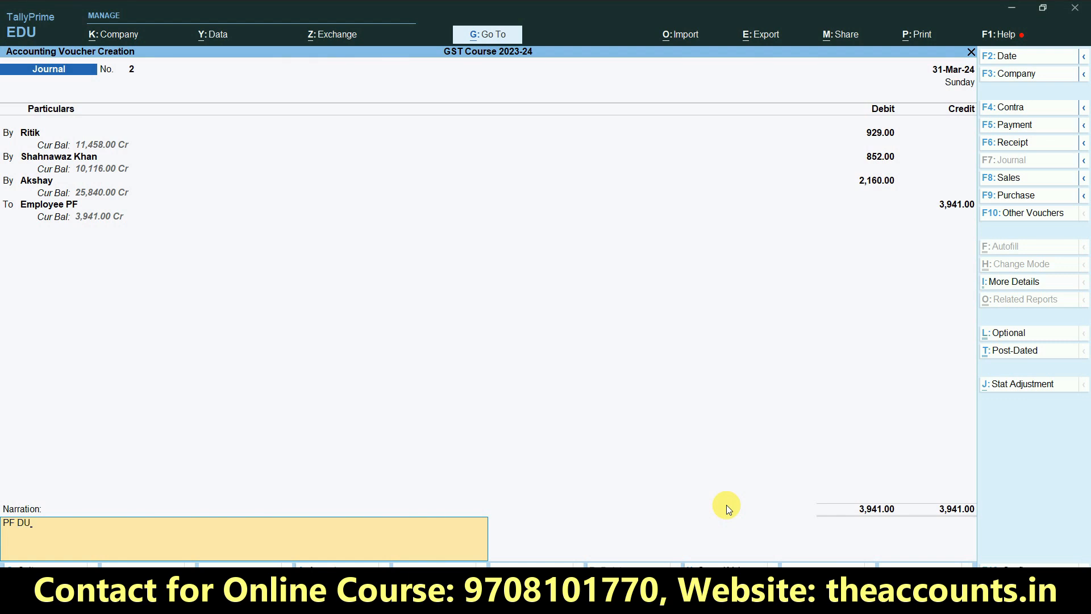
{"action": "key", "text": "Return"}
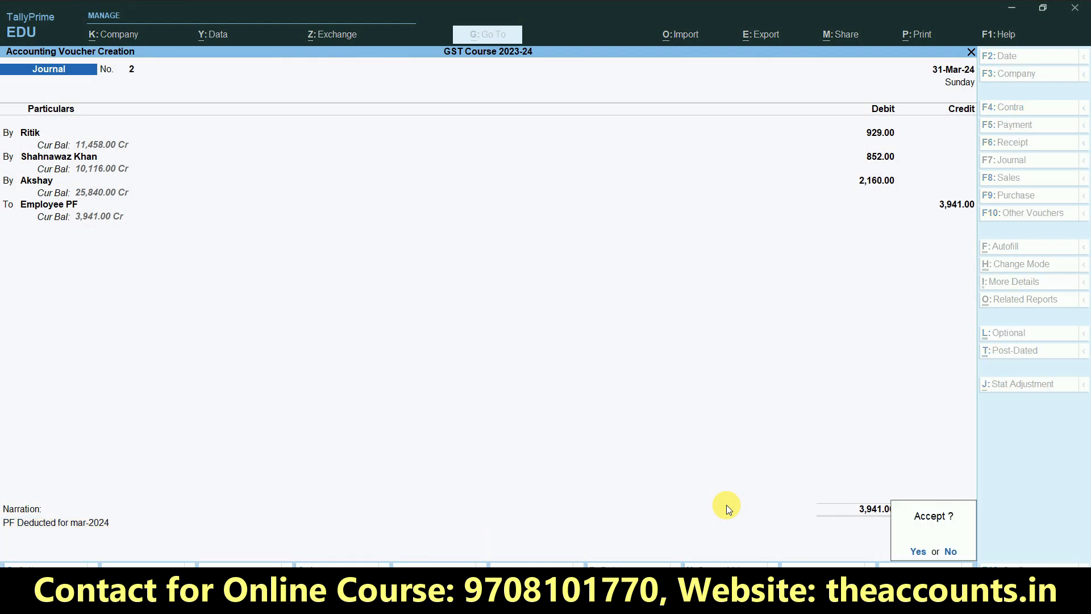
{"action": "key", "text": "Return"}
Switch to the Excel salary sheet and examine the third employee's ESI and PT deductions
{"action": "key", "text": "alt+Tab"}
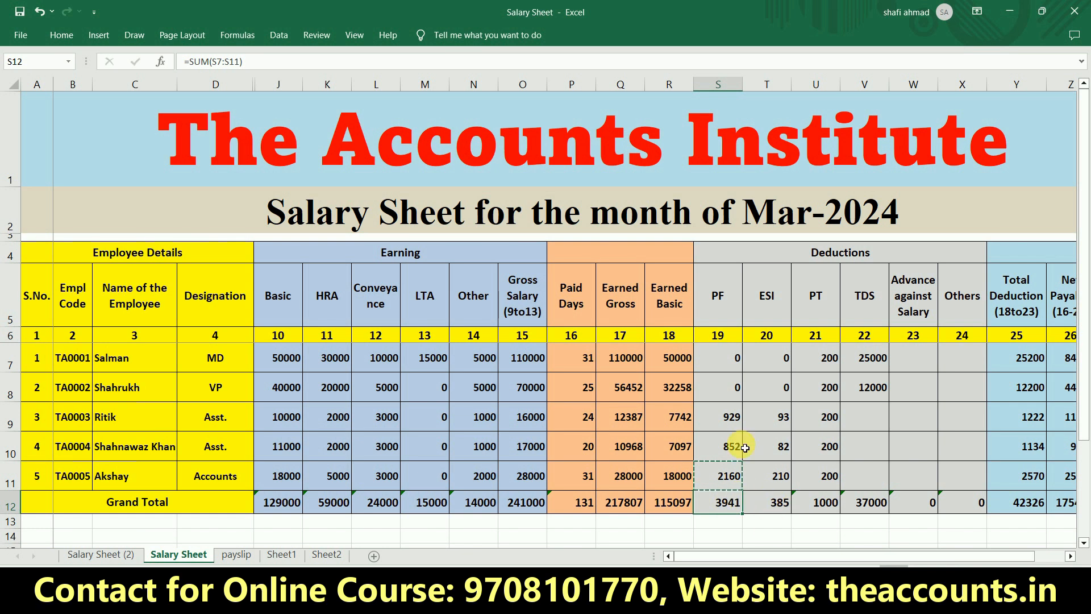
{"action": "left_click", "coordinate": [759, 425]}
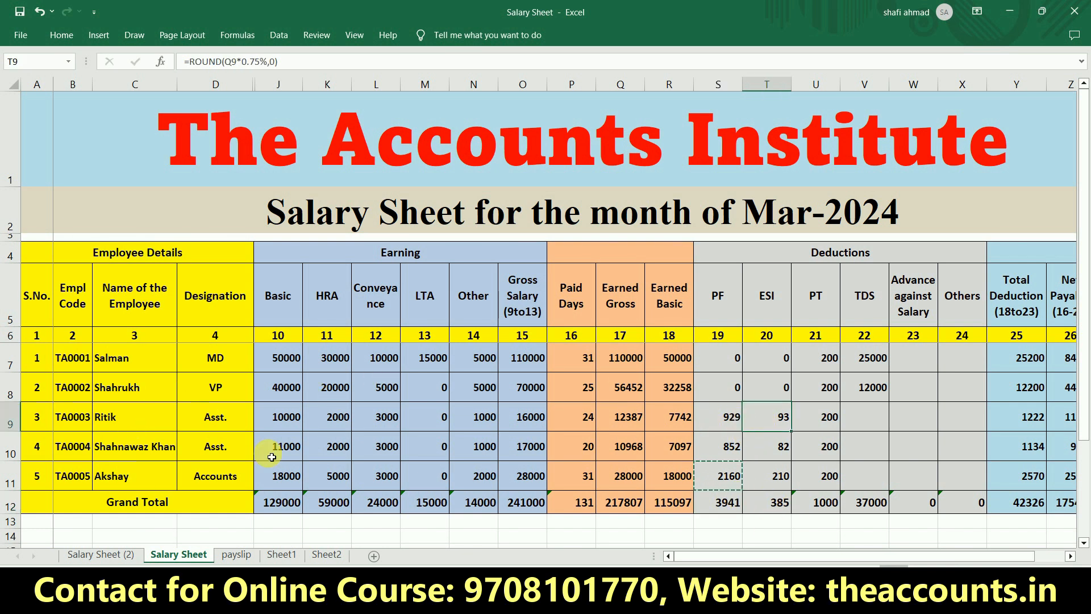
{"action": "left_click", "coordinate": [16, 418]}
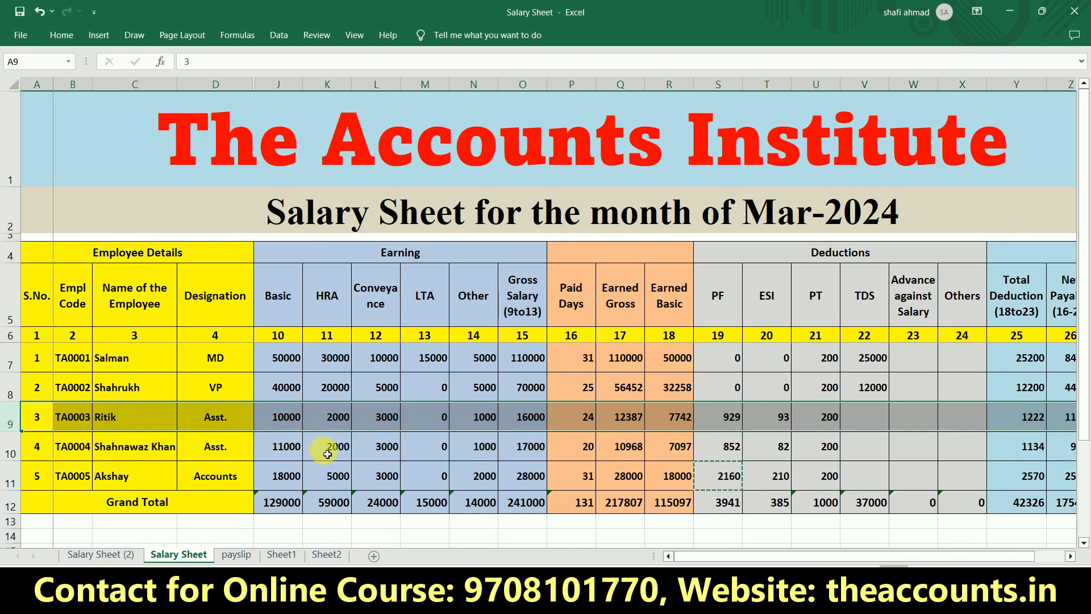
{"action": "left_click", "coordinate": [824, 424]}
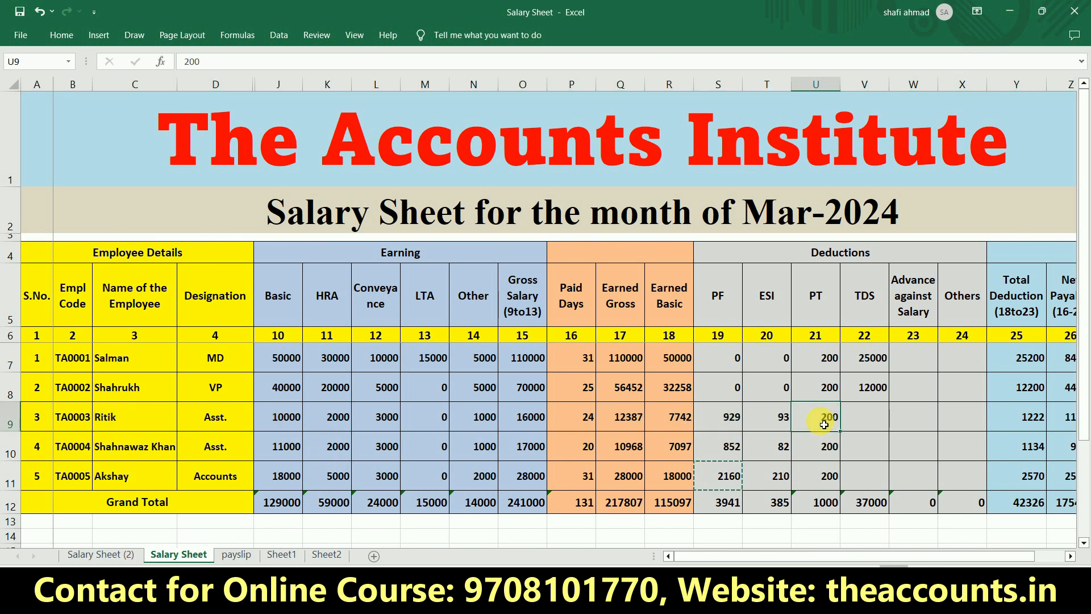
{"action": "left_click", "coordinate": [782, 421]}
{"action": "left_click", "coordinate": [824, 419]}
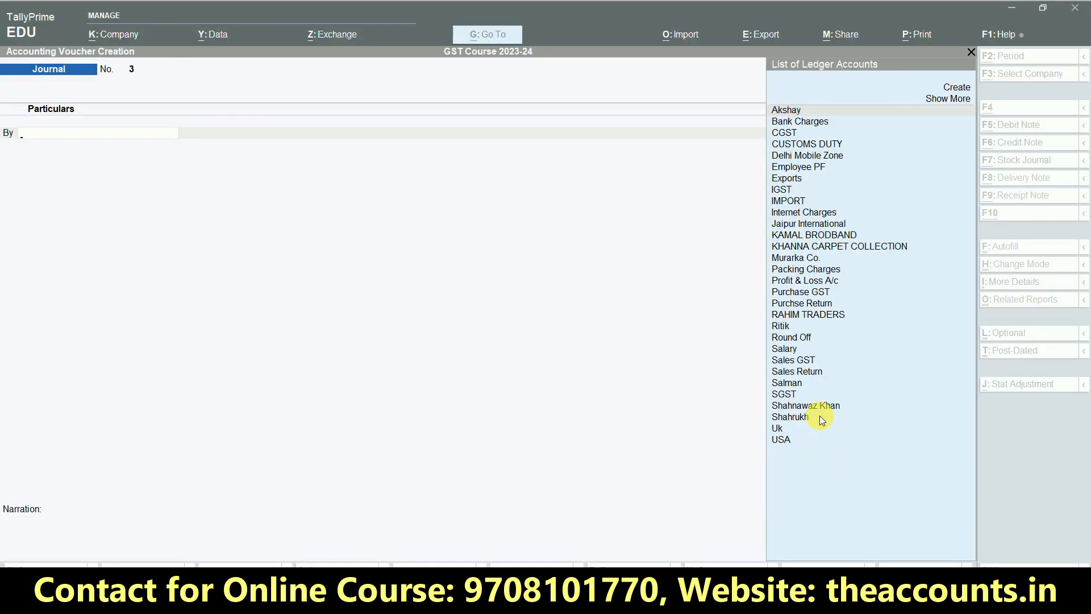
Open the third employee's ledger vouchers in TallyPrime and review the Employee PF journal entry
{"action": "key", "text": "Escape"}
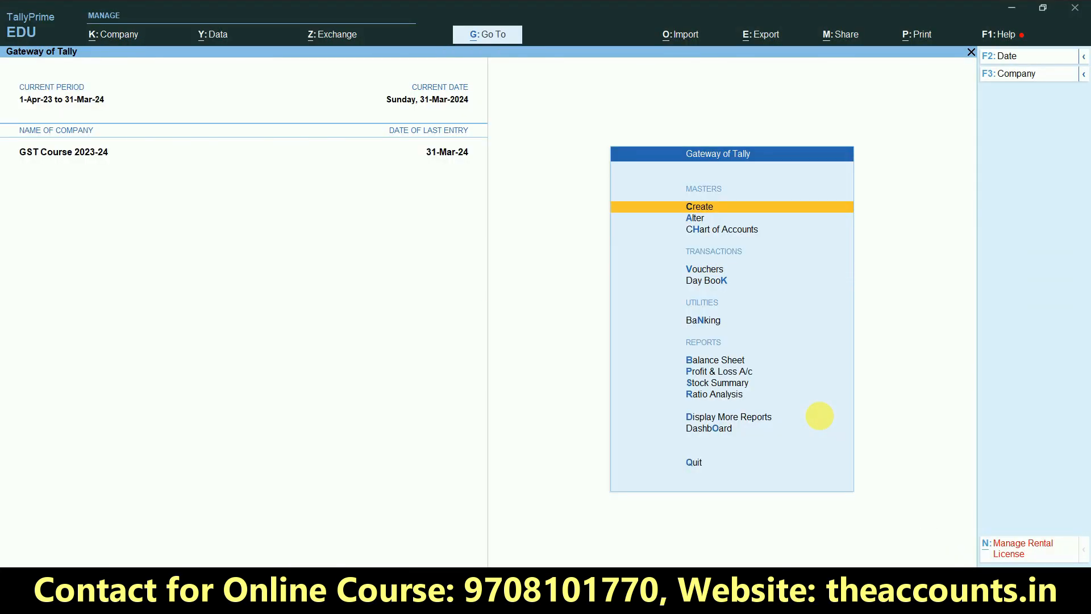
{"action": "type", "text": "dalrit"}
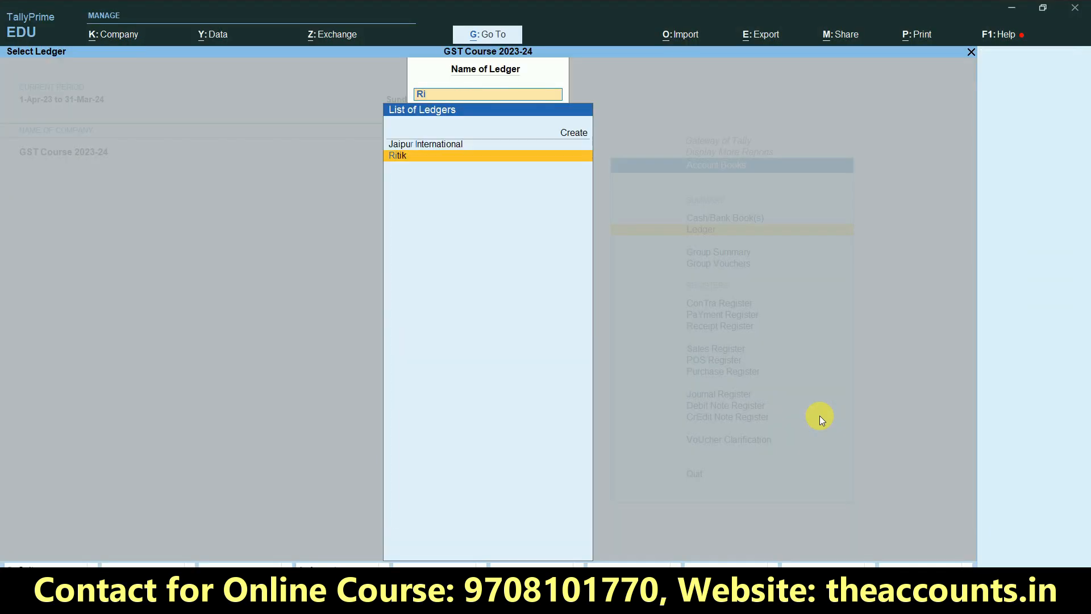
{"action": "key", "text": "Return"}
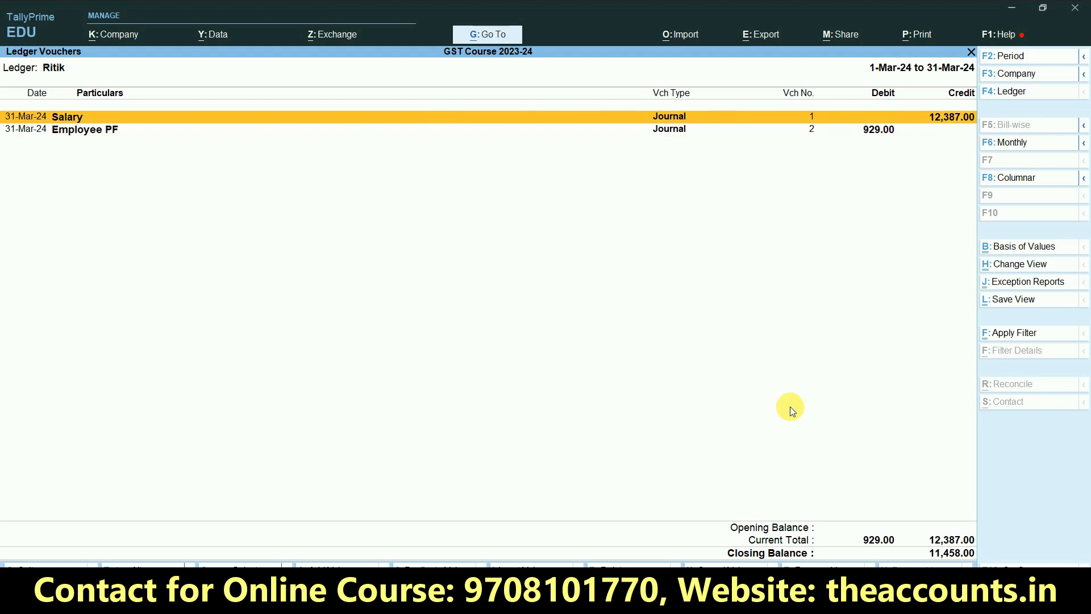
{"action": "left_click", "coordinate": [90, 131]}
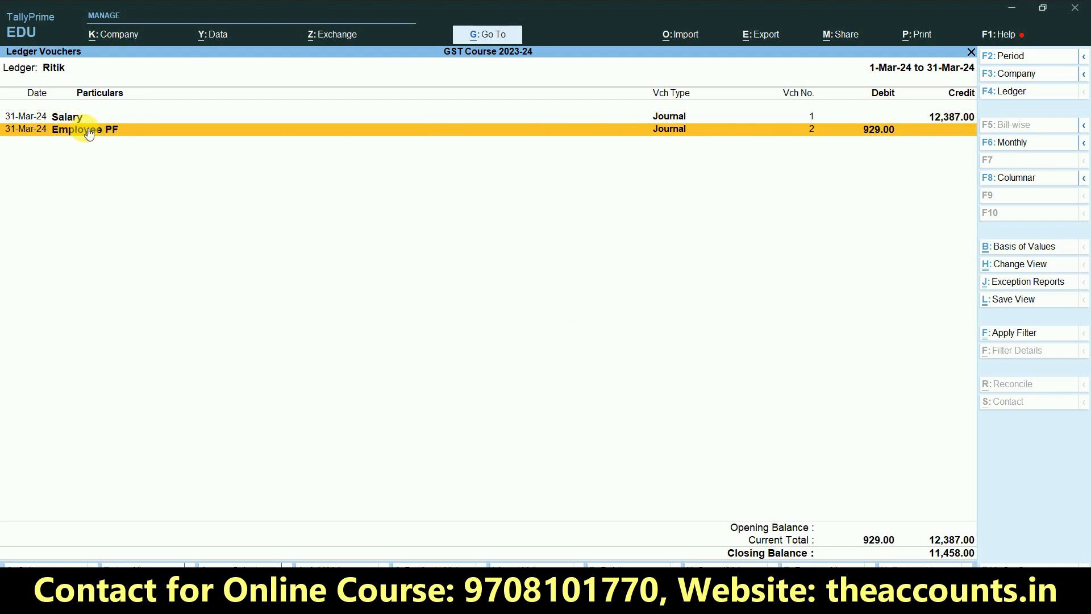
{"action": "key", "text": "Return"}
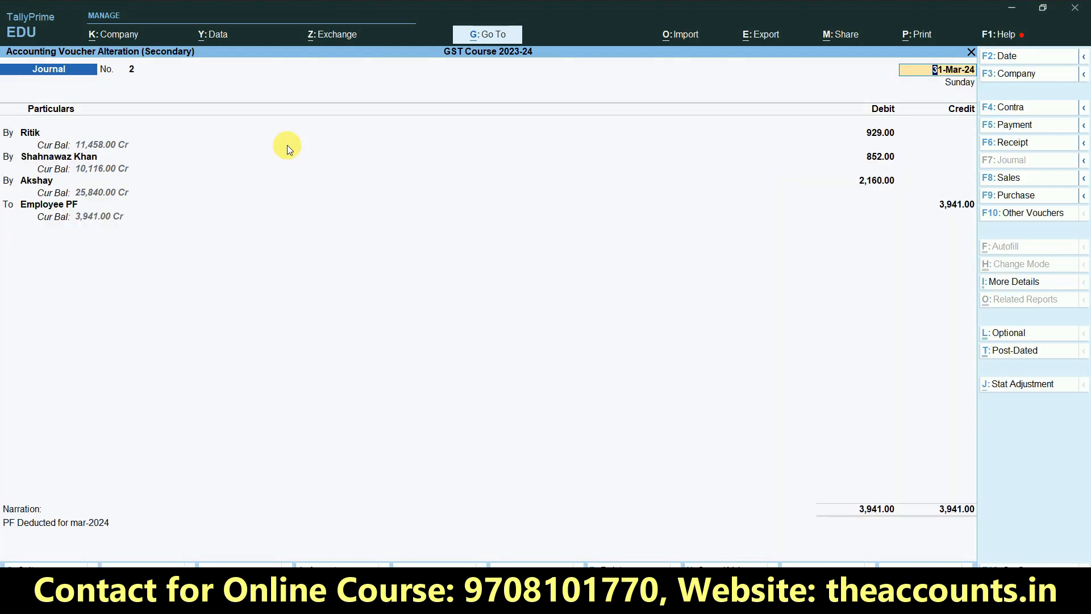
{"action": "key", "text": "Escape"}
{"action": "key", "text": "Return"}
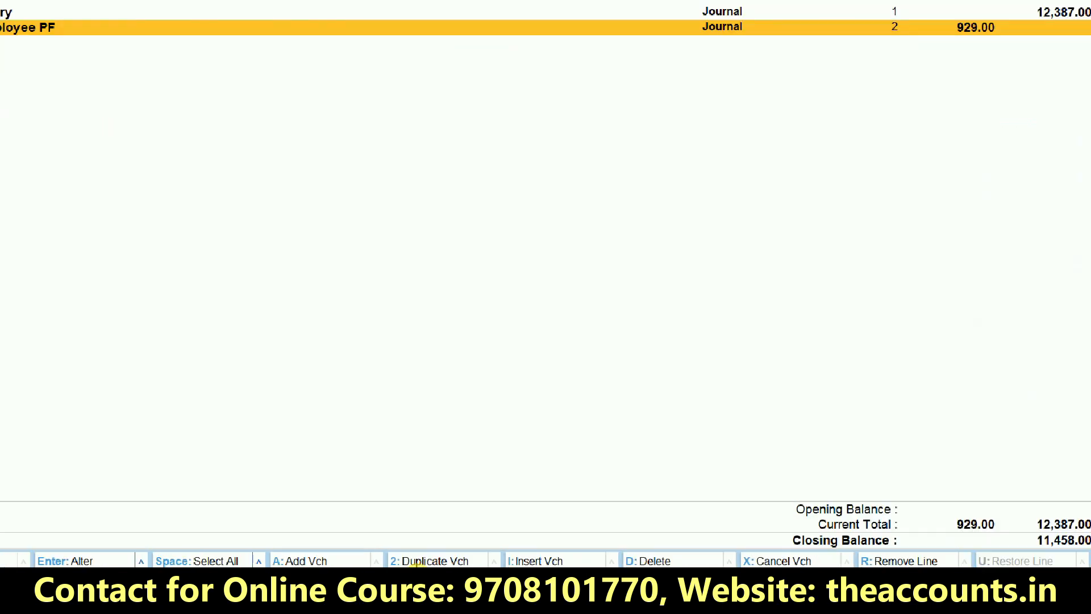
Duplicate the Employee PF journal voucher from the employee's ledger report
{"action": "mouse_move", "coordinate": [417, 540]}
{"action": "left_mouse_down"}
{"action": "mouse_move", "coordinate": [333, 496]}
{"action": "mouse_move", "coordinate": [526, 503]}
{"action": "left_mouse_up"}
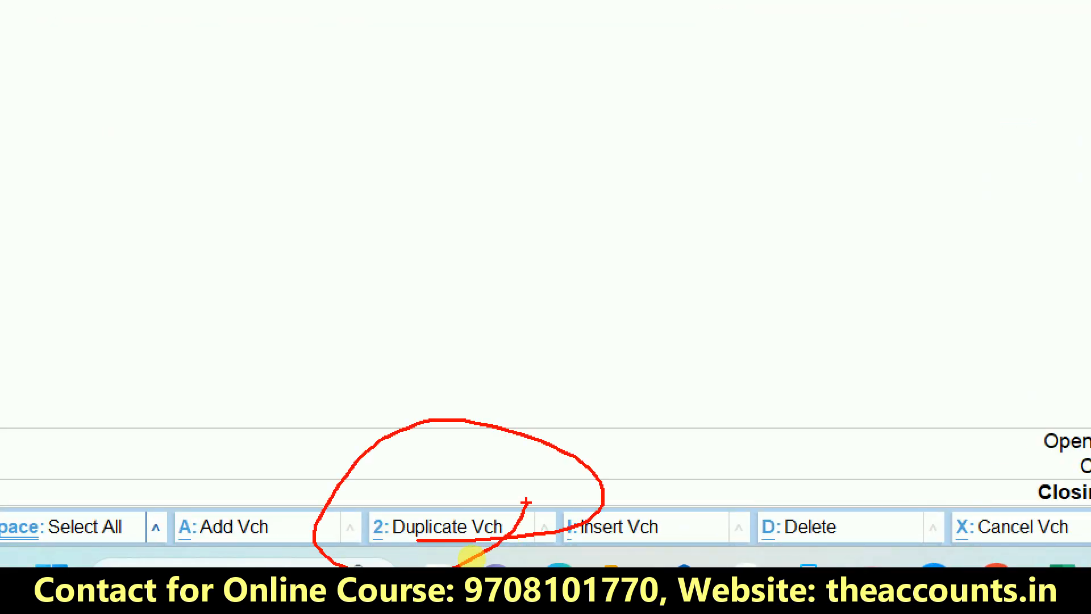
{"action": "key", "text": "Escape"}
{"action": "key", "text": "alt"}
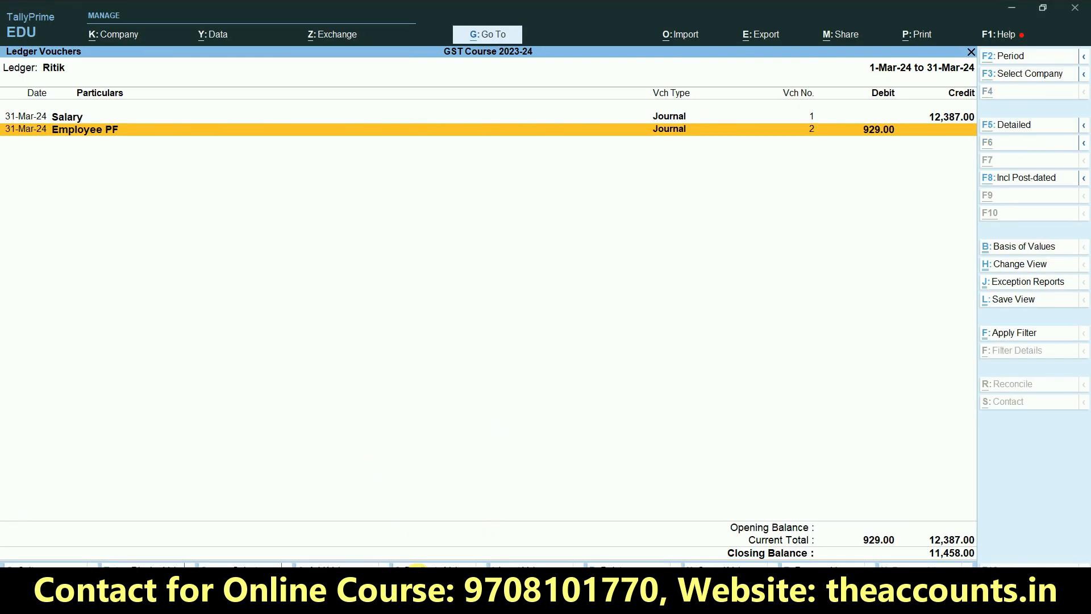
{"action": "key", "text": "alt+2"}
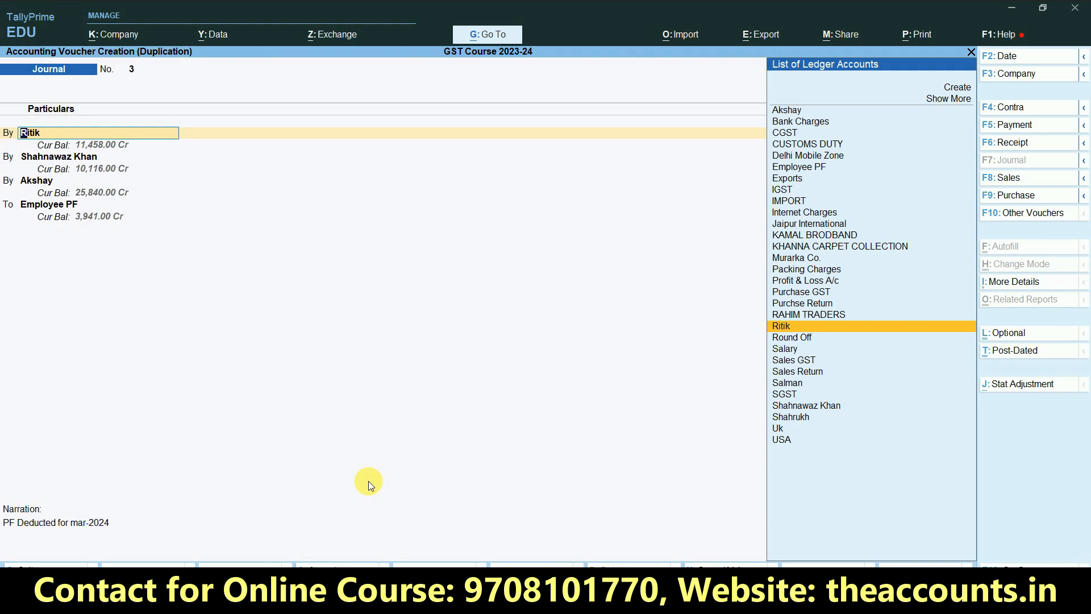
Set the debit on the duplicated voucher's first line to 93, copied from that employee's ESI cell in the Excel salary sheet
{"action": "key", "text": "Return"}
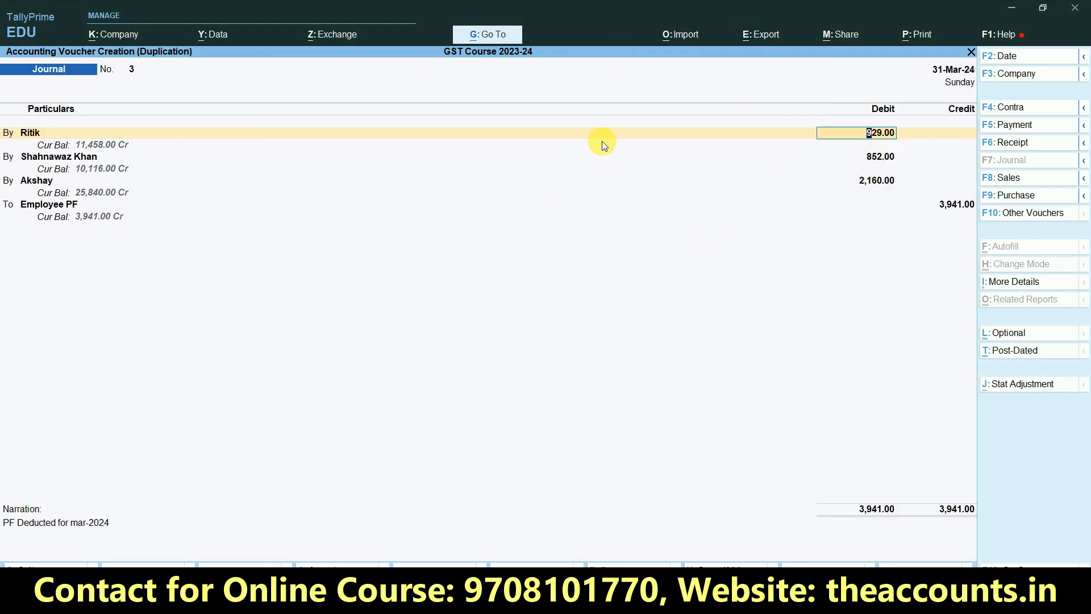
{"action": "key", "text": "alt+Tab"}
{"action": "key", "text": "Left"}
{"action": "key", "text": "Left"}
{"action": "key", "text": "Down"}
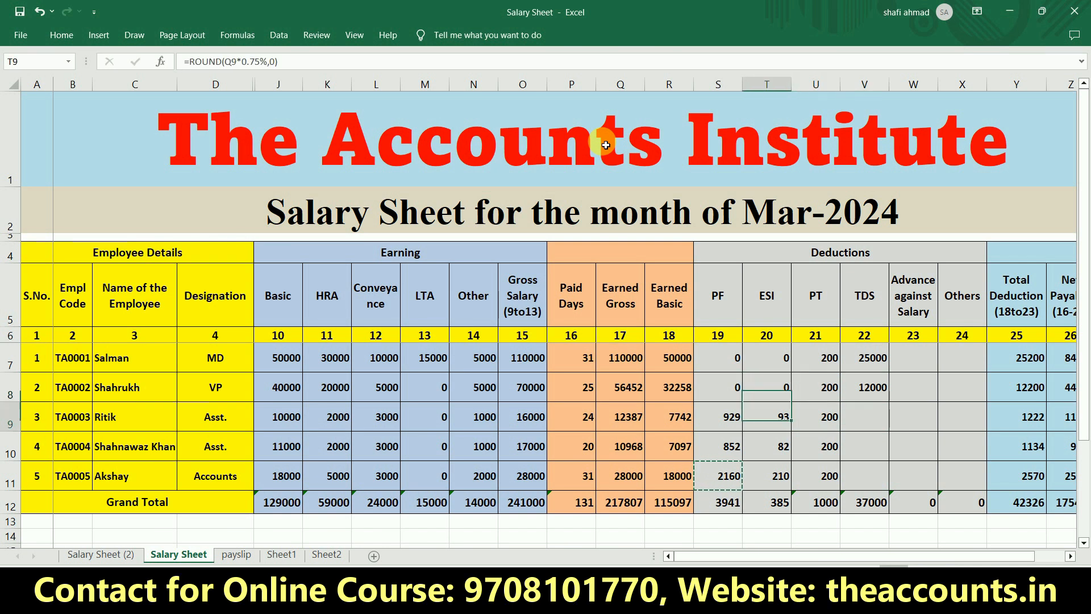
{"action": "key", "text": "ctrl+c"}
{"action": "key", "text": "alt+Tab"}
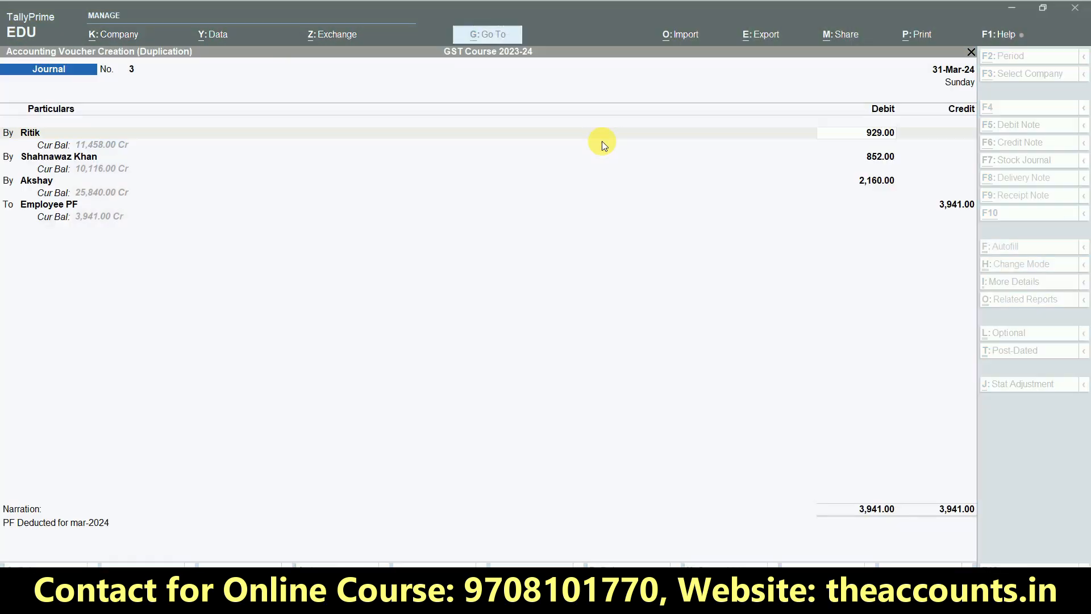
{"action": "key", "text": "ctrl+alt+v"}
{"action": "key", "text": "Return"}
Set the second employee line's debit to 82, copied from the next ESI cell in the salary sheet
{"action": "key", "text": "Return"}
{"action": "key", "text": "Return"}
{"action": "key", "text": "alt+Tab"}
{"action": "key", "text": "Down"}
{"action": "key", "text": "ctrl+c"}
{"action": "key", "text": "alt+Tab"}
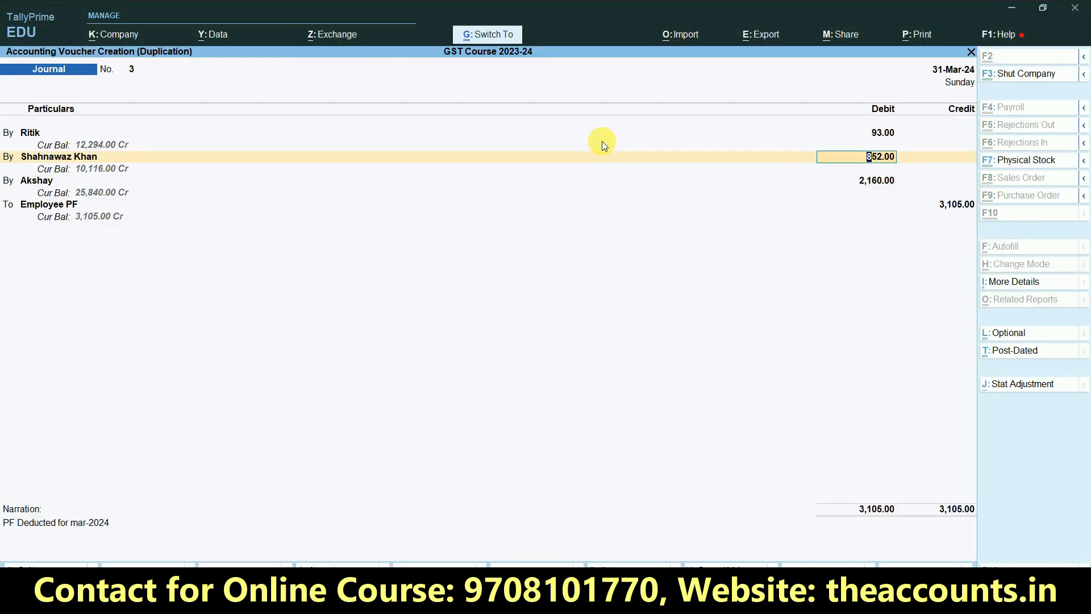
{"action": "key", "text": "ctrl+alt+v"}
{"action": "key", "text": "Return"}
Set the third employee line's debit to 210, copied from the last employee's ESI cell in the salary sheet
{"action": "key", "text": "Return"}
{"action": "key", "text": "Return"}
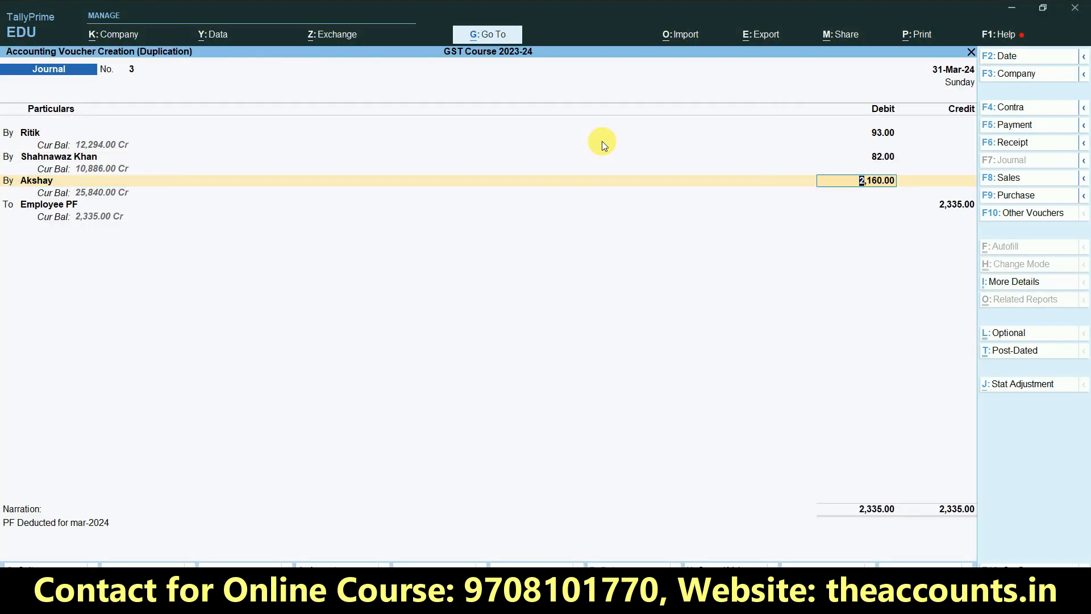
{"action": "key", "text": "alt+Tab"}
{"action": "key", "text": "Down"}
{"action": "key", "text": "ctrl+c"}
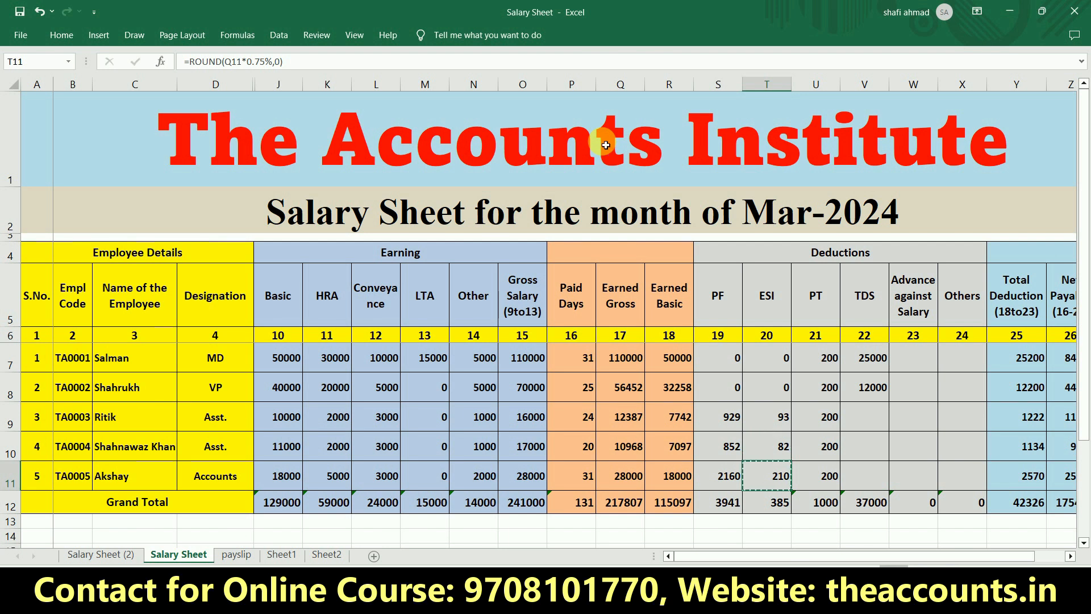
{"action": "key", "text": "alt+Tab"}
{"action": "key", "text": "ctrl+alt+v"}
{"action": "key", "text": "Return"}
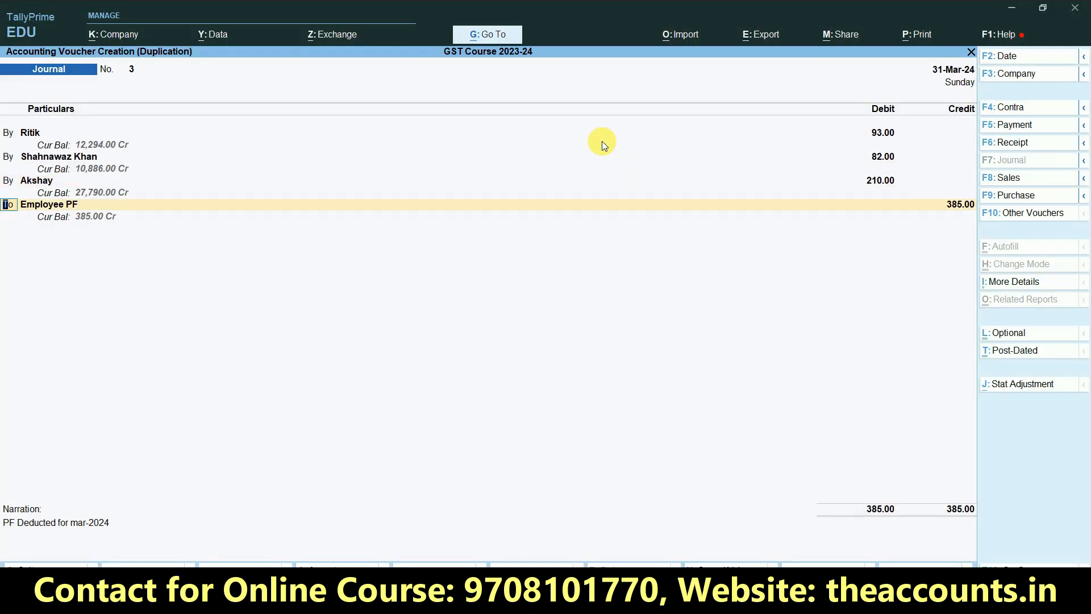
Create a new ledger named "Employee ESI" from the voucher's credit line to replace Employee PF
{"action": "key", "text": "alt+Tab"}
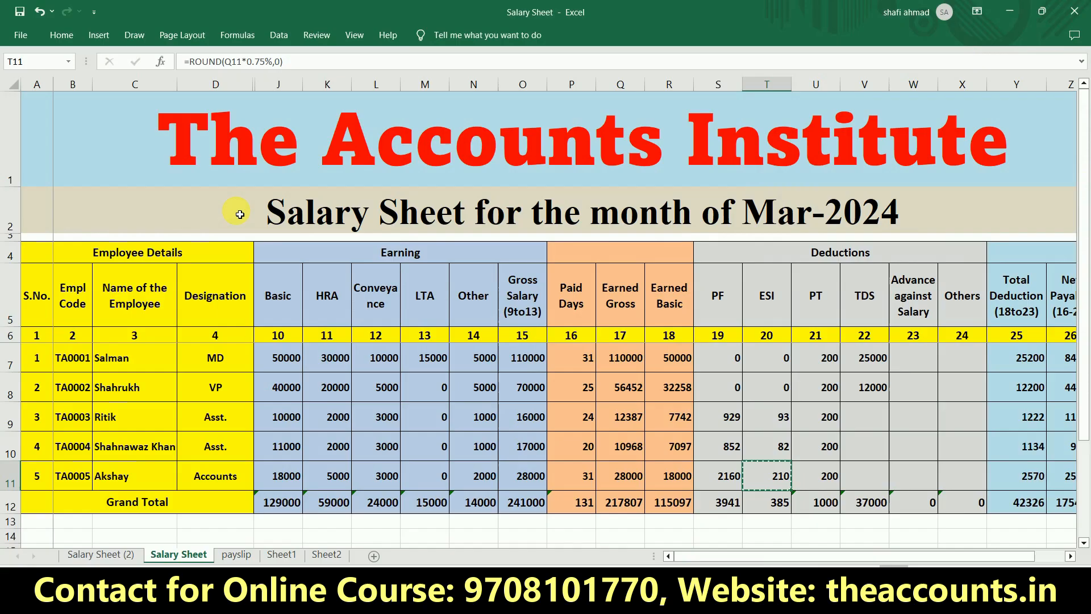
{"action": "key", "text": "alt+Tab"}
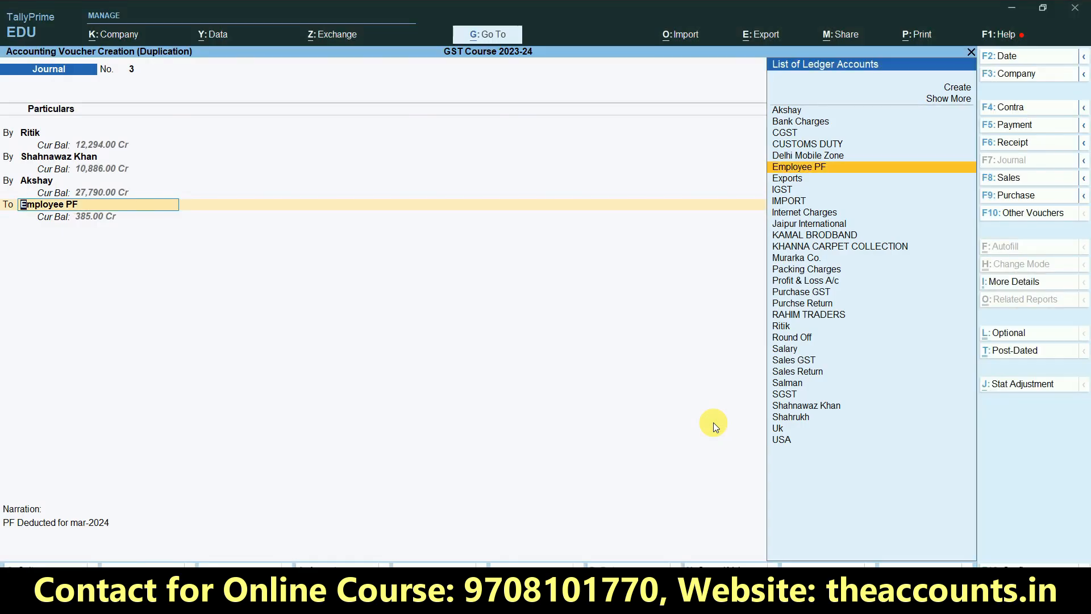
{"action": "key", "text": "alt+c"}
{"action": "type", "text": "E"}
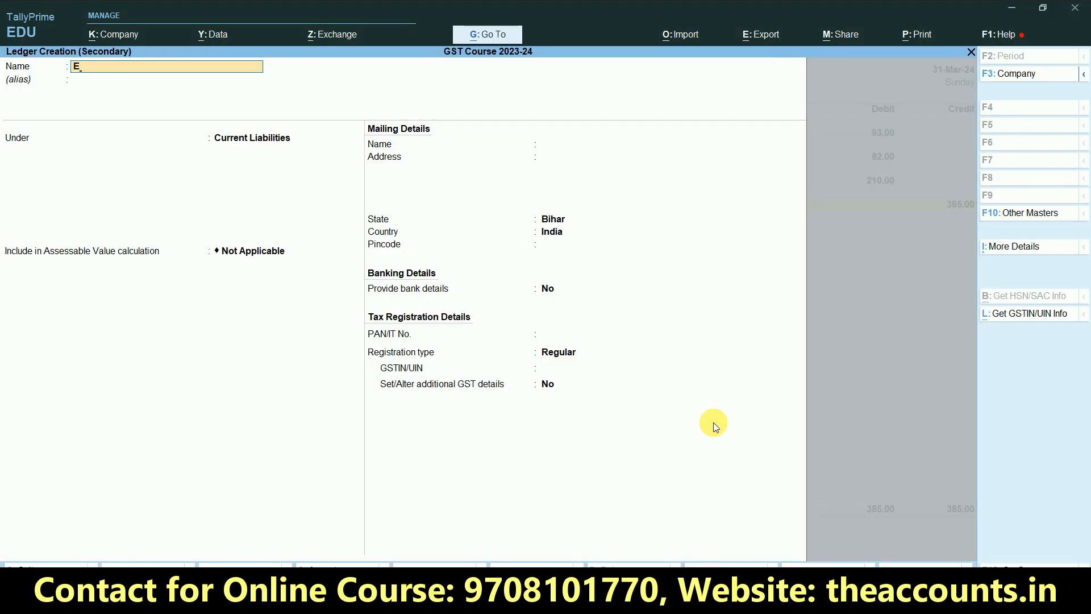
{"action": "type", "text": "S"}
{"action": "key", "text": "BackSpace"}
{"action": "key", "text": "BackSpace"}
{"action": "type", "text": "M"}
{"action": "key", "text": "BackSpace"}
{"action": "type", "text": "Employee \"E"}
{"action": "key", "text": "Return"}
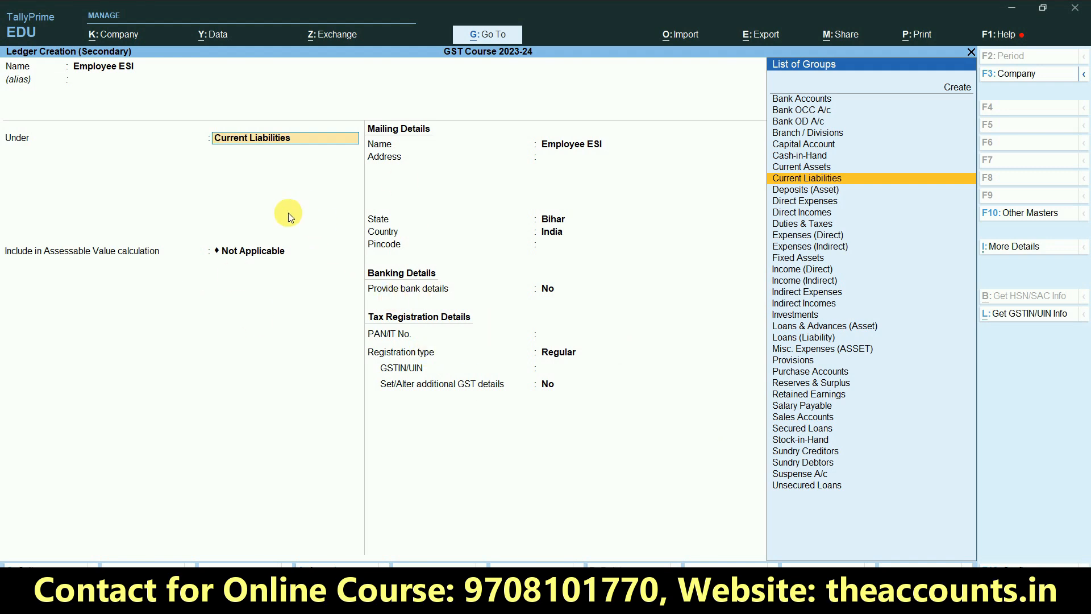
Keep the Employee ESI ledger under Current Liabilities and save it into the voucher's credit line
{"action": "key", "text": "Return"}
{"action": "key", "text": "Return"}
{"action": "key", "text": "Return"}
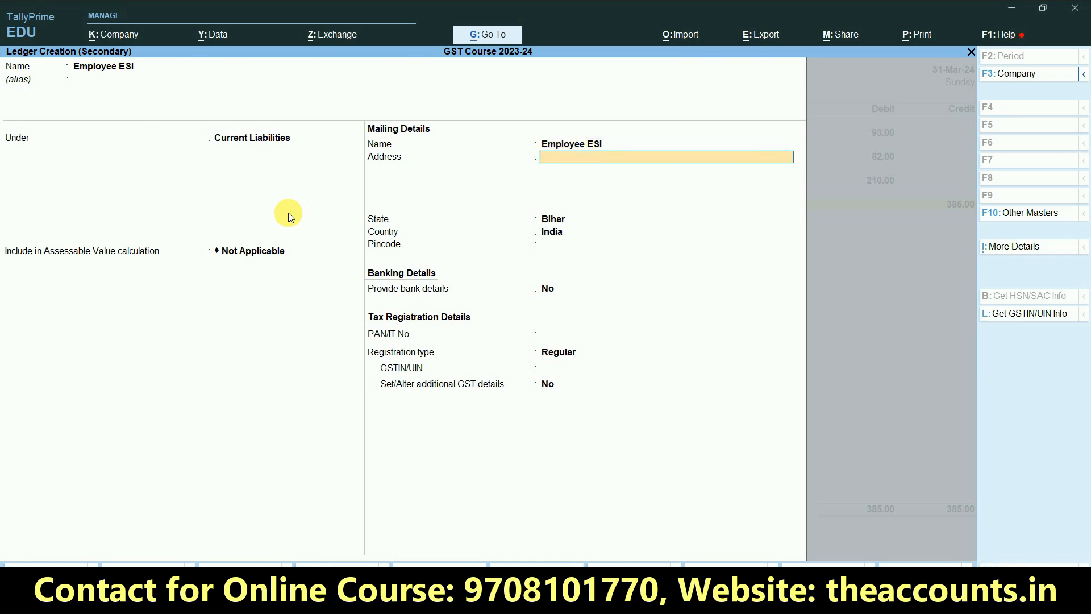
{"action": "key", "text": "ctrl+a"}
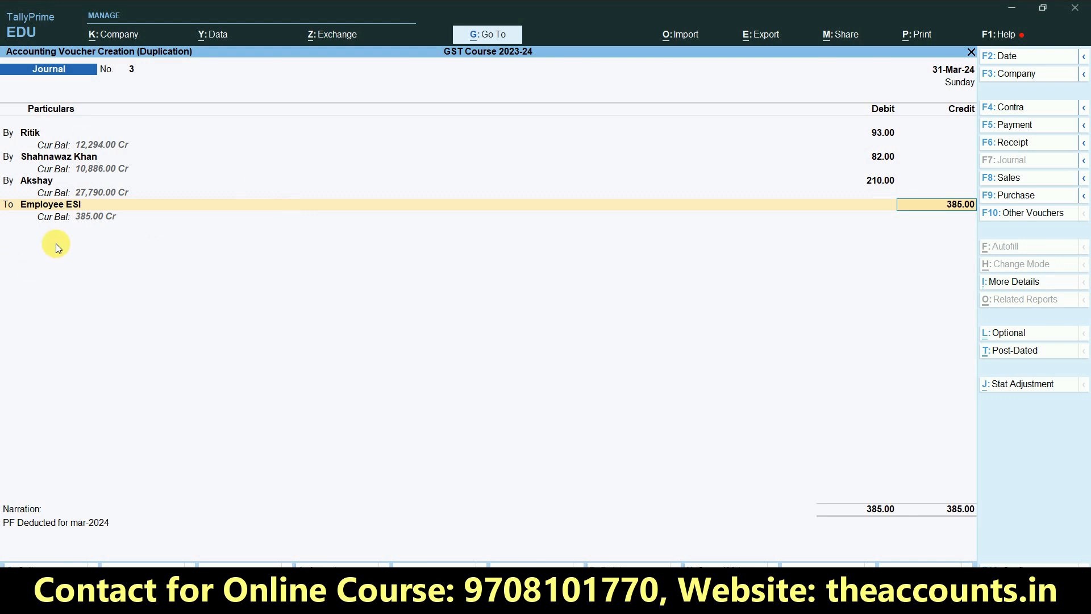
Replace the ESI voucher's narration with "Esi deducted for mar-2024" and save the voucher
{"action": "key", "text": "Return"}
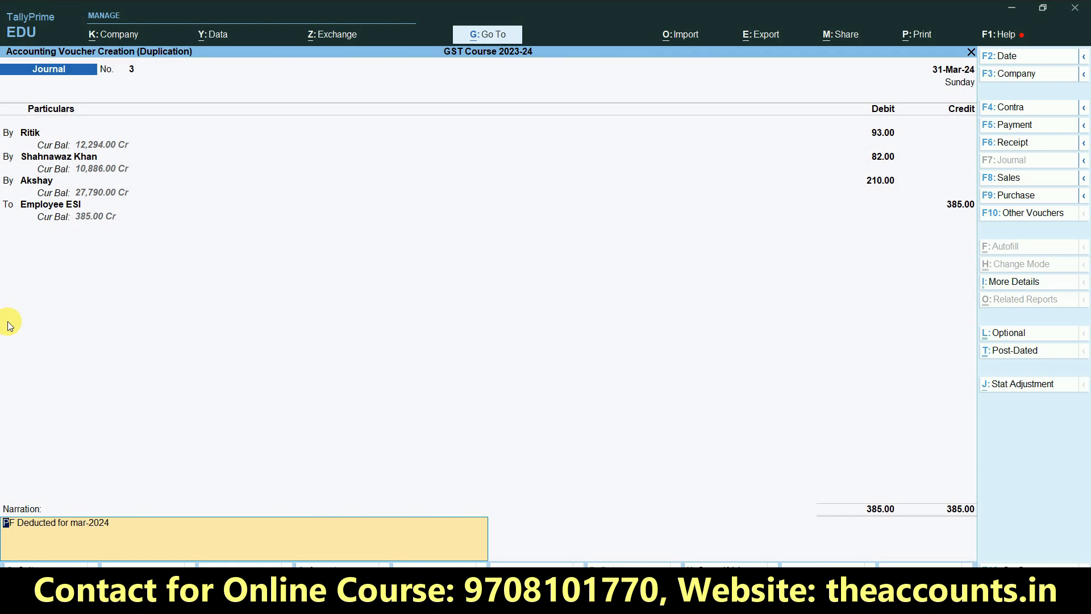
{"action": "type", "text": "E"}
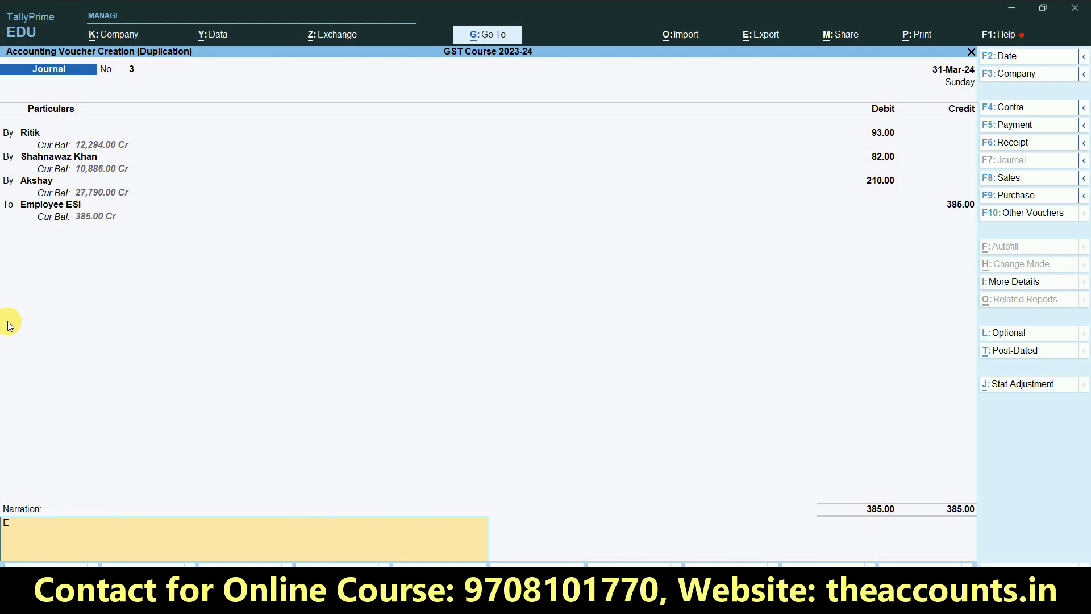
{"action": "type", "text": "si deud"}
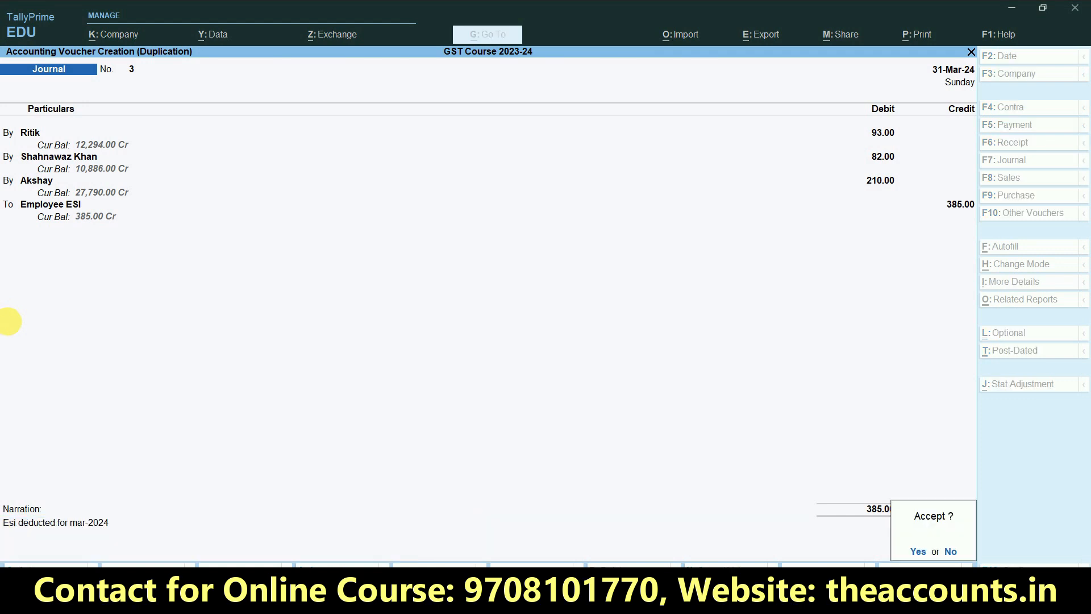
{"action": "key", "text": "Return"}
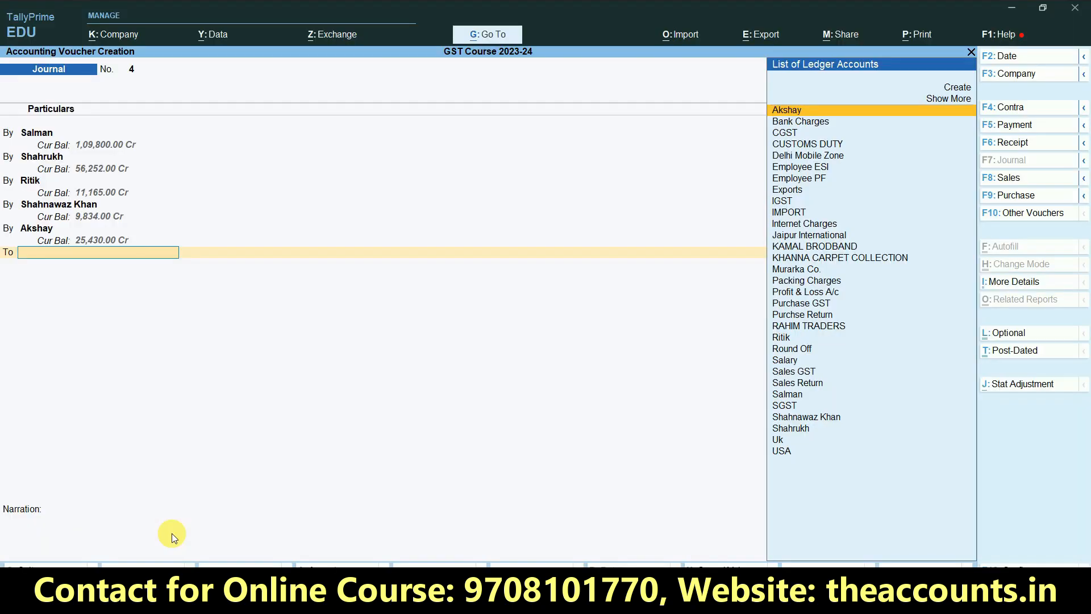
Create a "PT" ledger under Current Liabilities for the voucher's credit line, accept the 1,000 credit and save the journal voucher
{"action": "key", "text": "alt+c"}
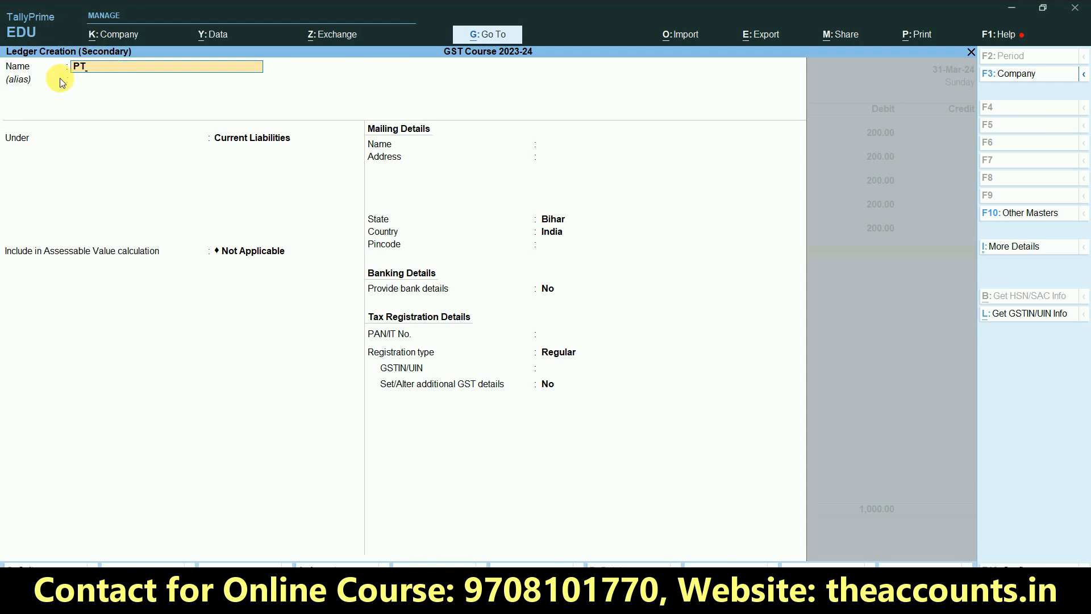
{"action": "key", "text": "Return"}
{"action": "key", "text": "Return"}
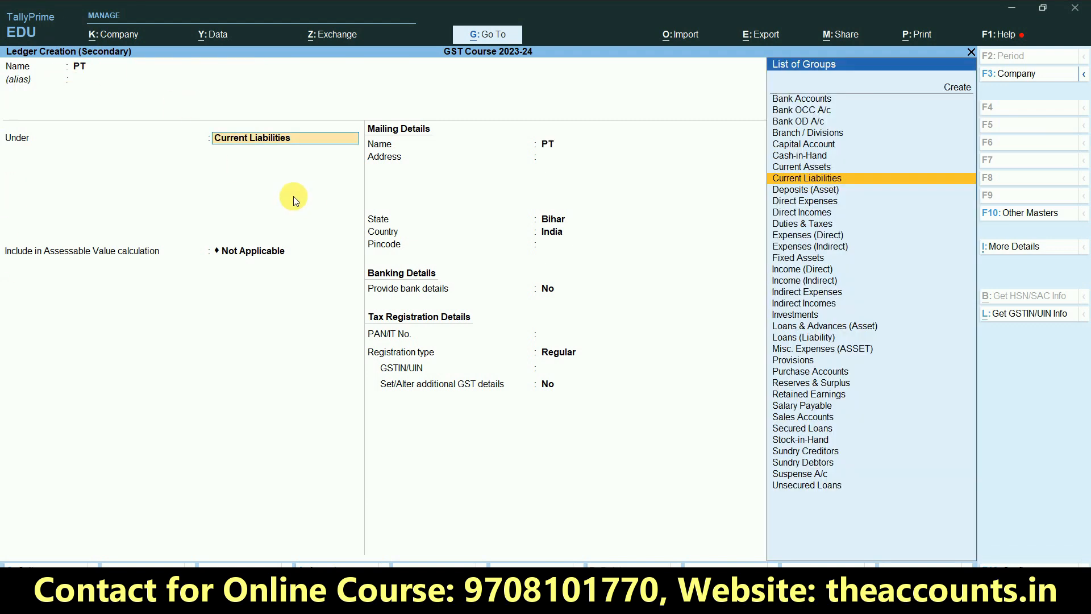
{"action": "key", "text": "Return"}
{"action": "key", "text": "Return"}
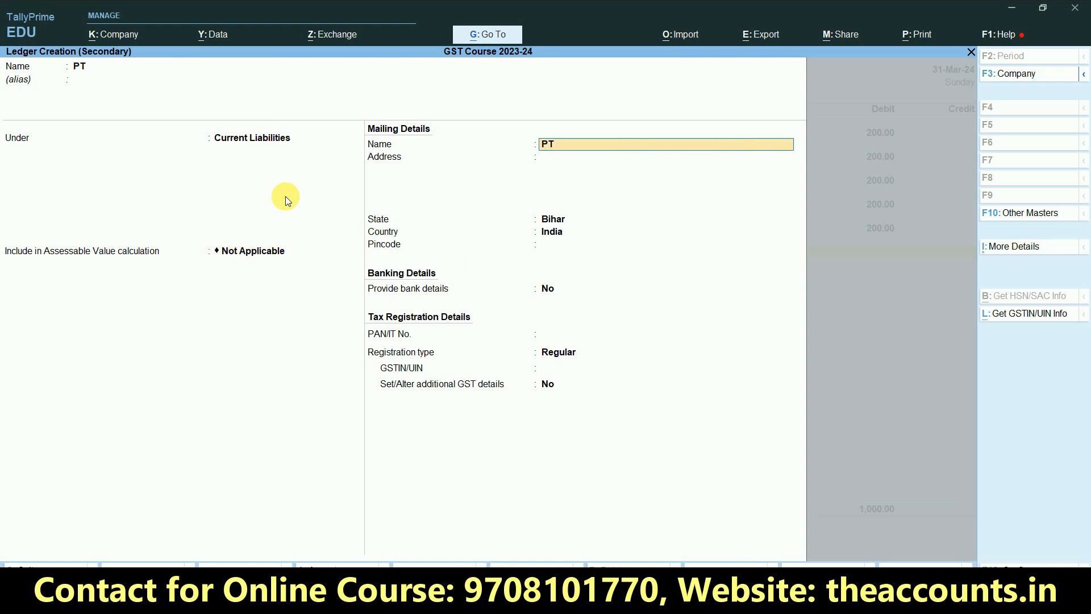
{"action": "key", "text": "ctrl+a"}
{"action": "key", "text": "Return"}
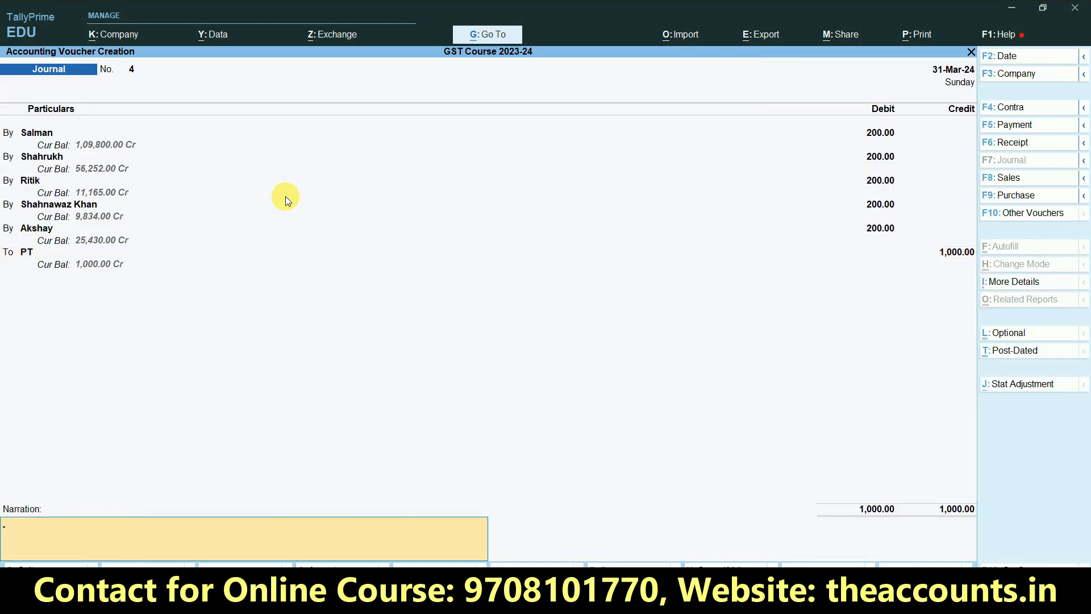
{"action": "key", "text": "Return"}
Set the first employee line's debit to 25000 in the TDS journal voucher, taken from the first TDS cell in the Excel salary sheet
{"action": "key", "text": "alt+Tab"}
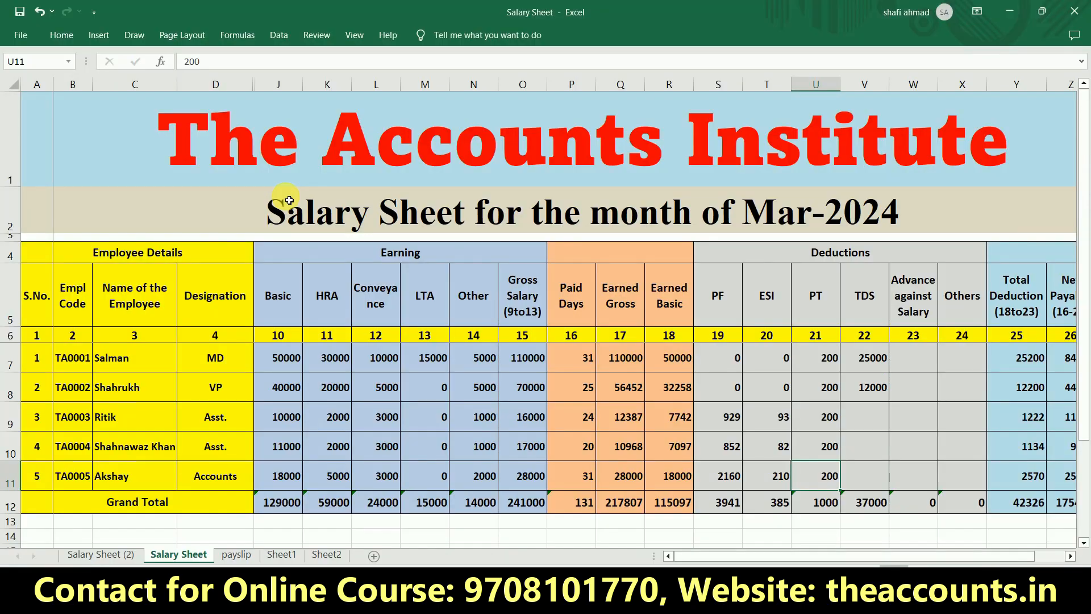
{"action": "left_click", "coordinate": [875, 370]}
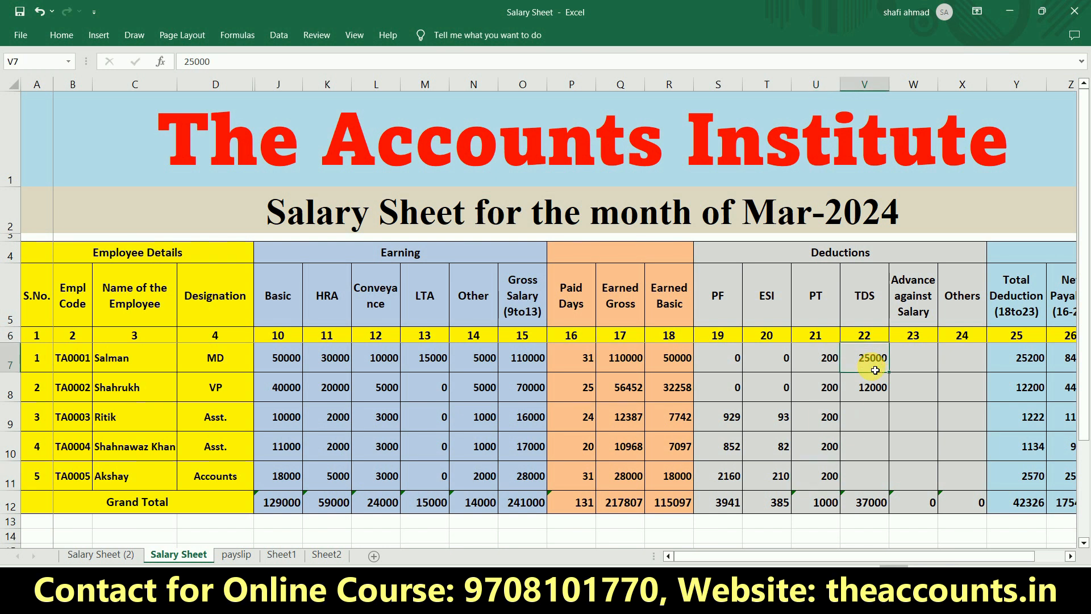
{"action": "key", "text": "alt+Tab"}
{"action": "key", "text": "Return"}
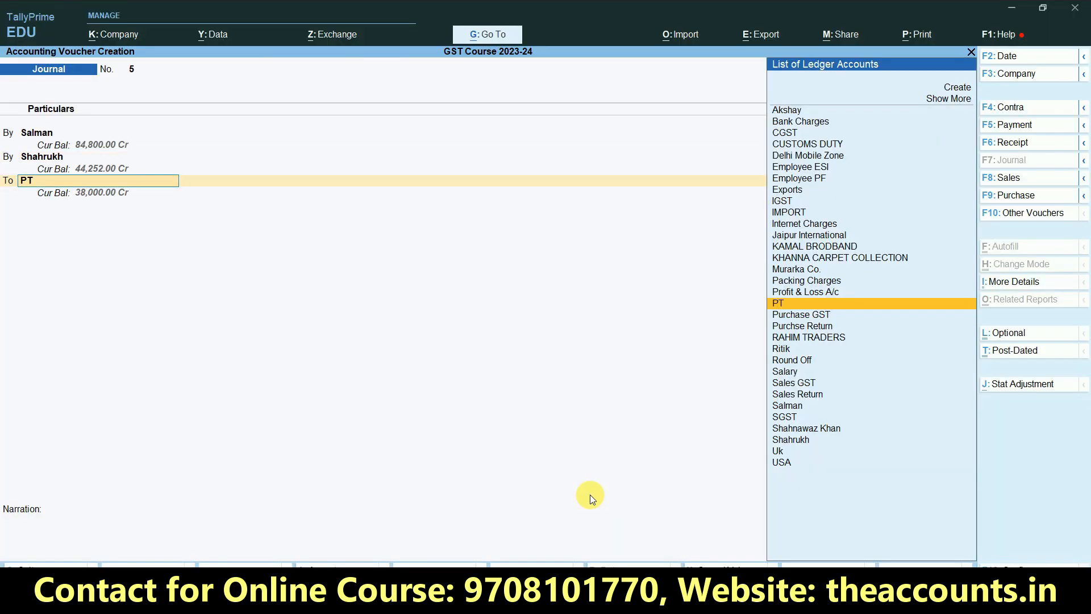
Create a new ledger named "Tds on Salary" under Current Liabilities to replace PT on the voucher's credit line
{"action": "key", "text": "alt+c"}
{"action": "type", "text": "Tds on Salary"}
{"action": "key", "text": "Return"}
{"action": "key", "text": "Return"}
{"action": "key", "text": "Return"}
{"action": "key", "text": "Return"}
{"action": "key", "text": "ctrl+a"}
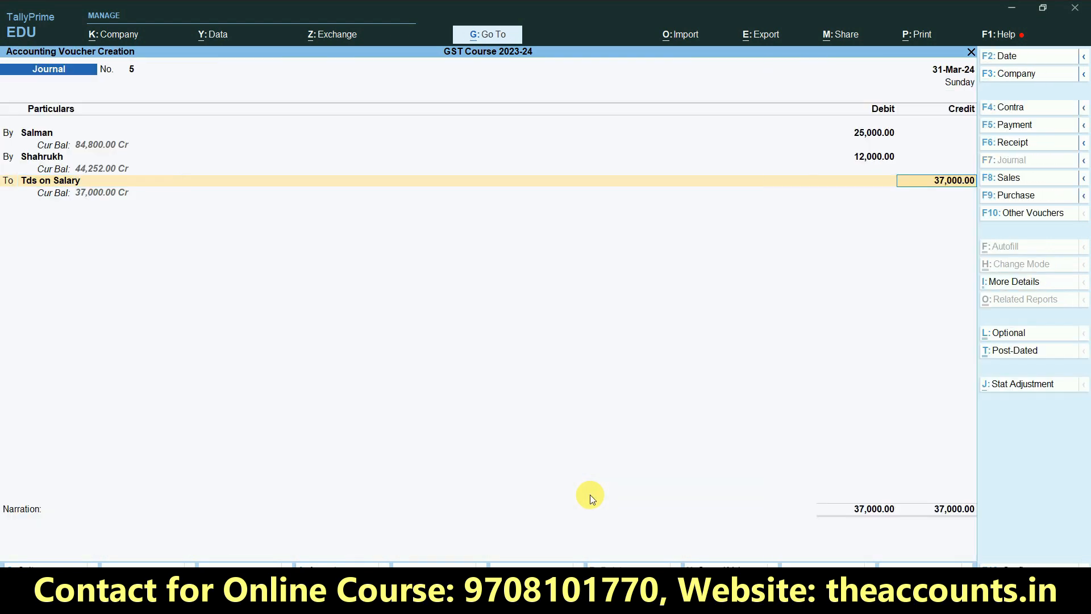
Accept the 37,000 credit, save the TDS journal voucher with a blank narration, and switch to the Excel salary sheet
{"action": "key", "text": "Return"}
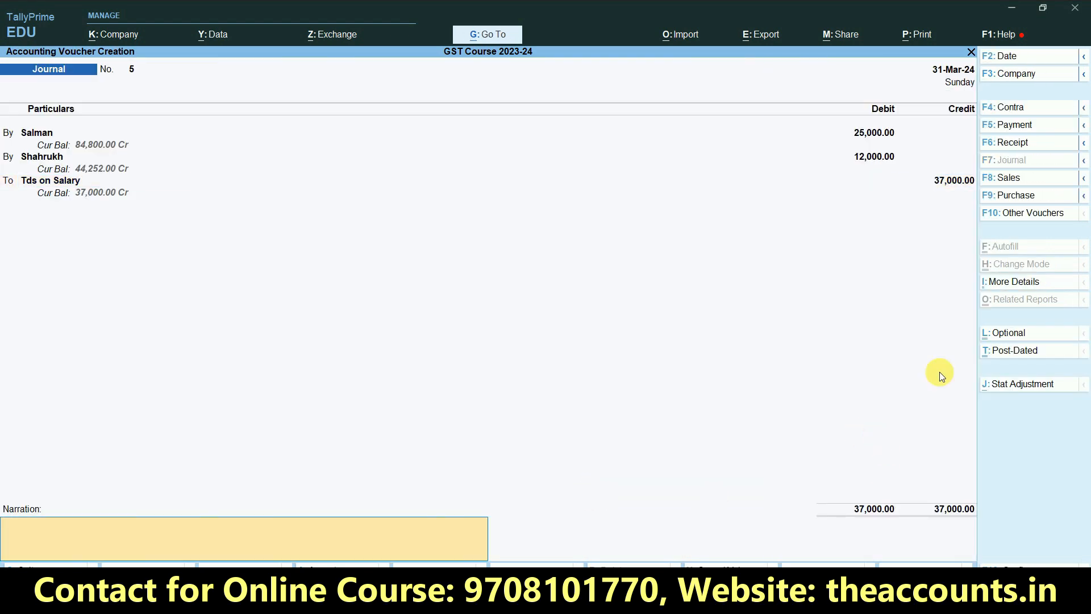
{"action": "key", "text": "Return"}
{"action": "key", "text": "Return"}
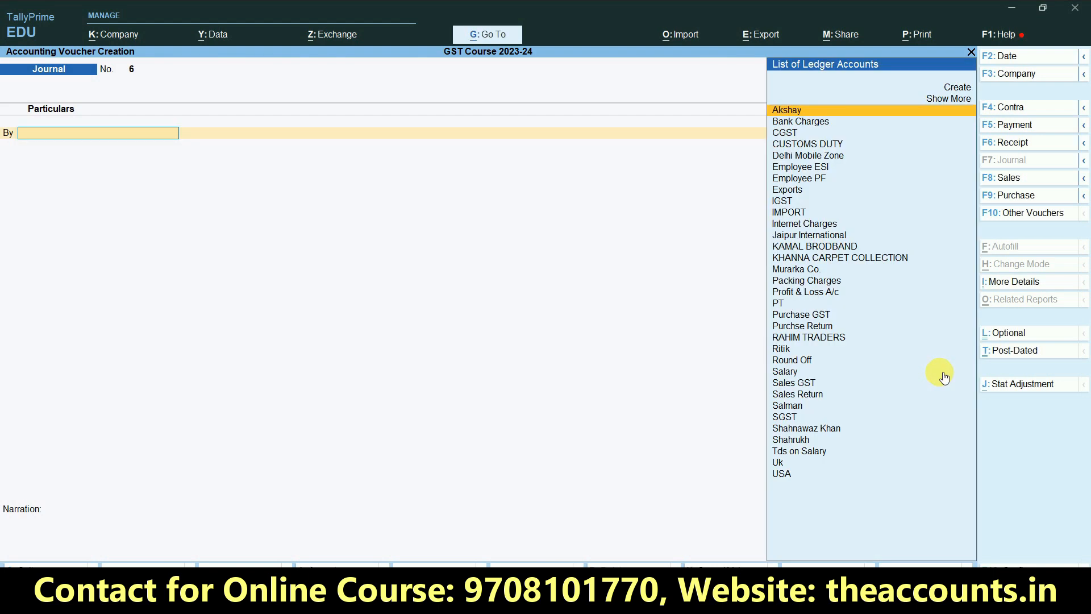
{"action": "key", "text": "alt+Tab"}
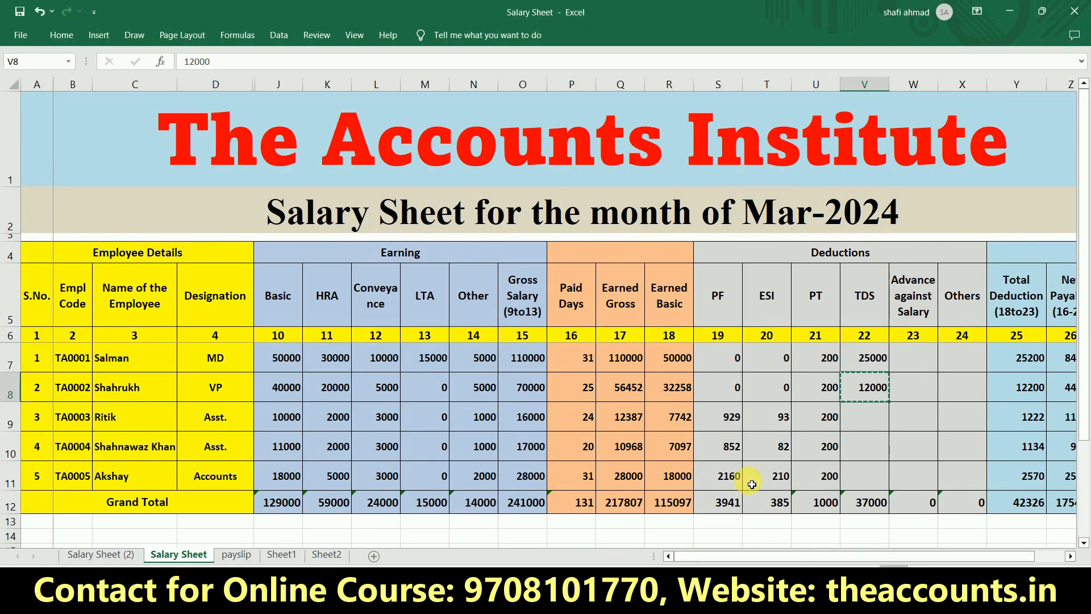